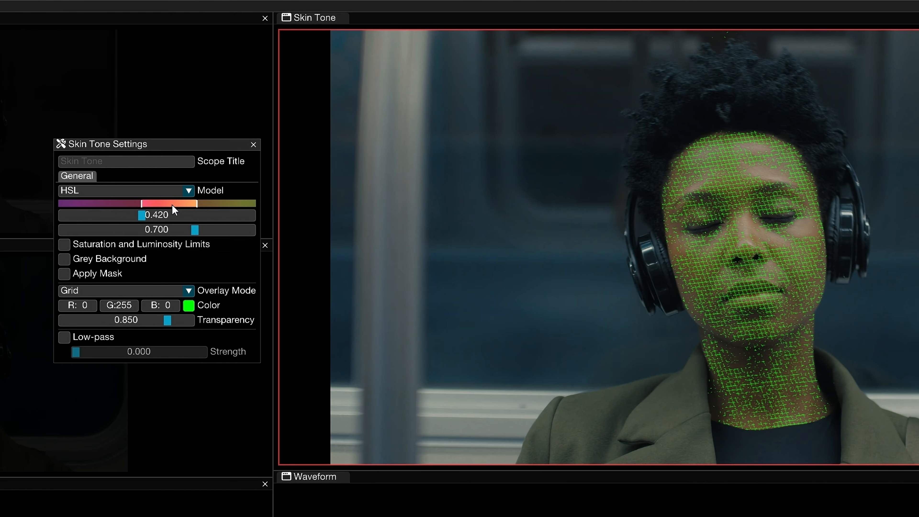
Try the YCbCr skin tone model and return the model to HSL
click(190, 192)
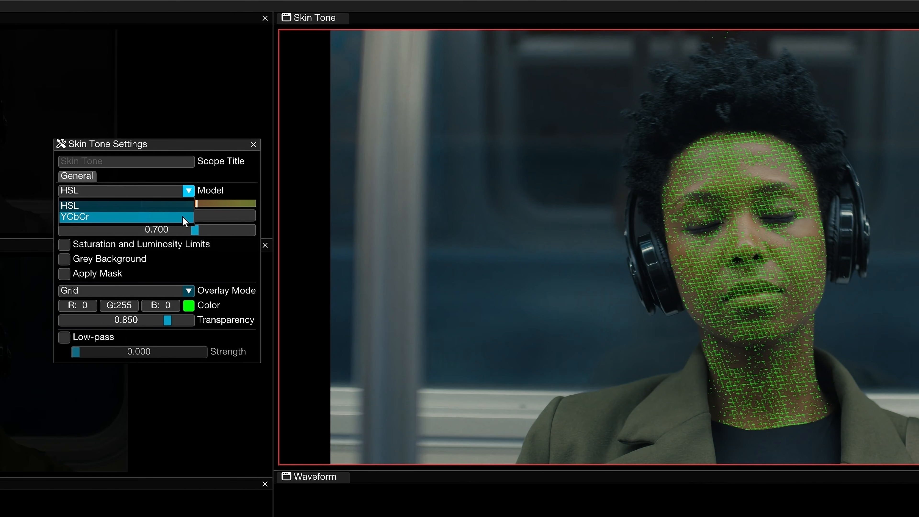
click(185, 217)
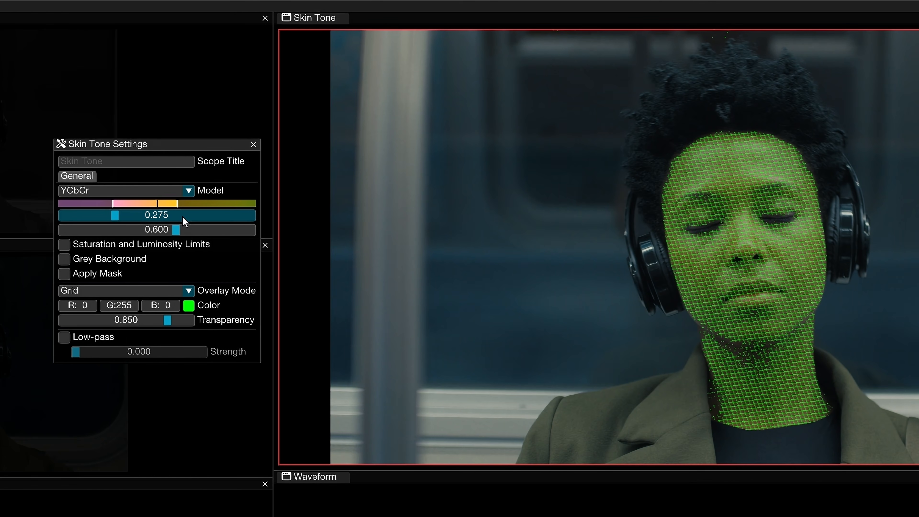
click(190, 197)
click(177, 202)
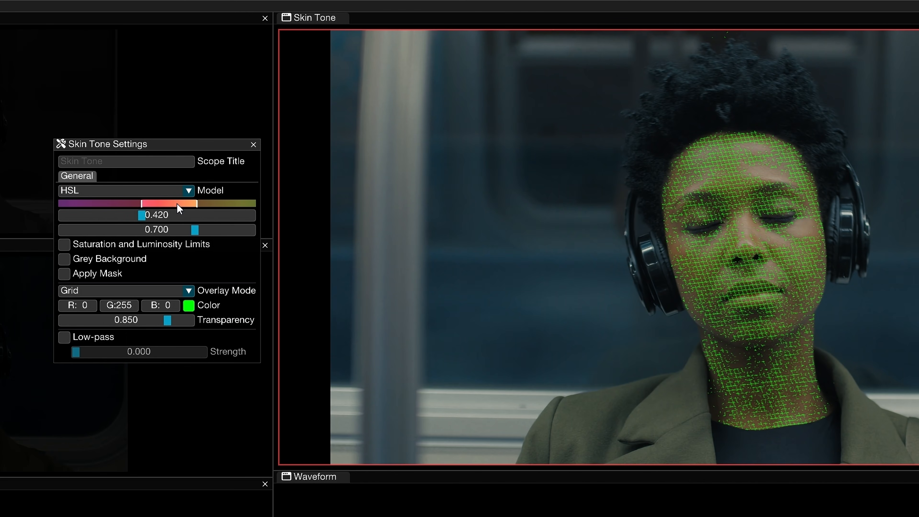
Set the hue range to 0.423–0.849 and enable Saturation and Luminosity Limits with minimum saturation 0.104 and maximum luminosity 0.672
mouse_move(153, 213)
mouse_down()
mouse_move(134, 213)
mouse_move(142, 213)
mouse_up()
drag(191, 229, 225, 230)
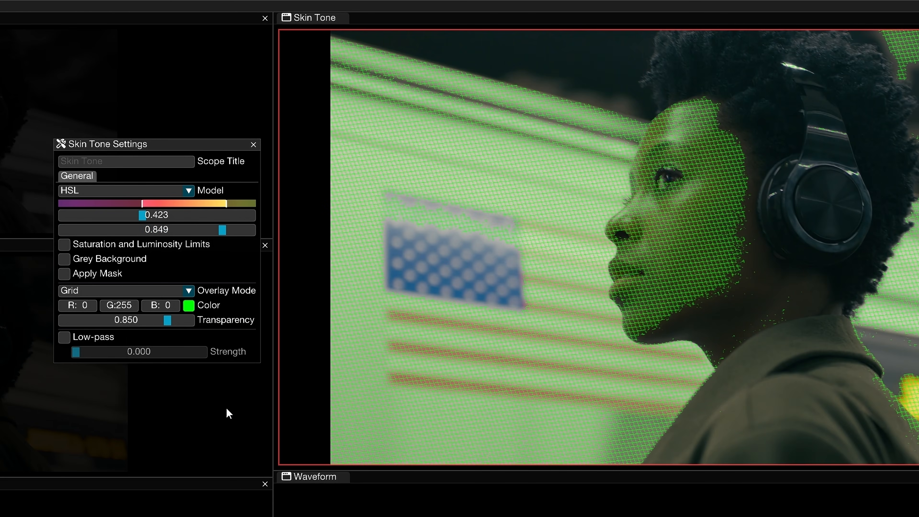
click(64, 245)
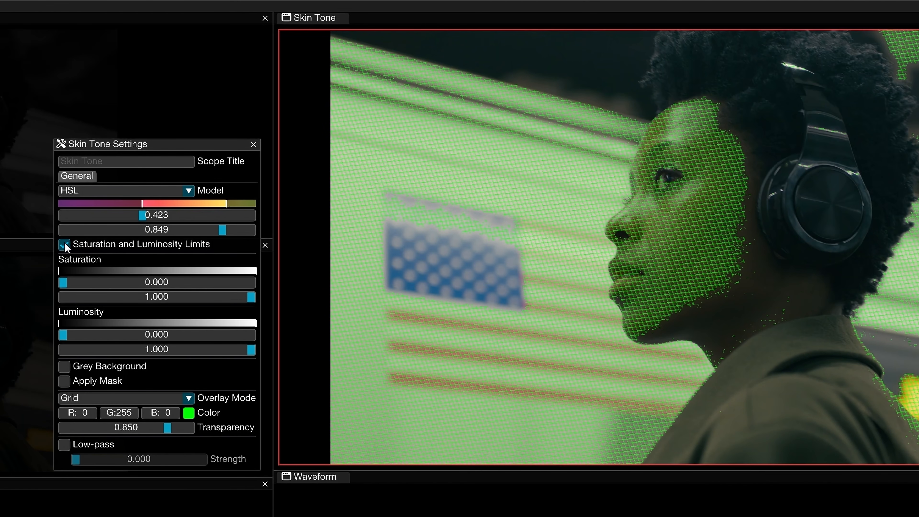
drag(62, 284, 83, 282)
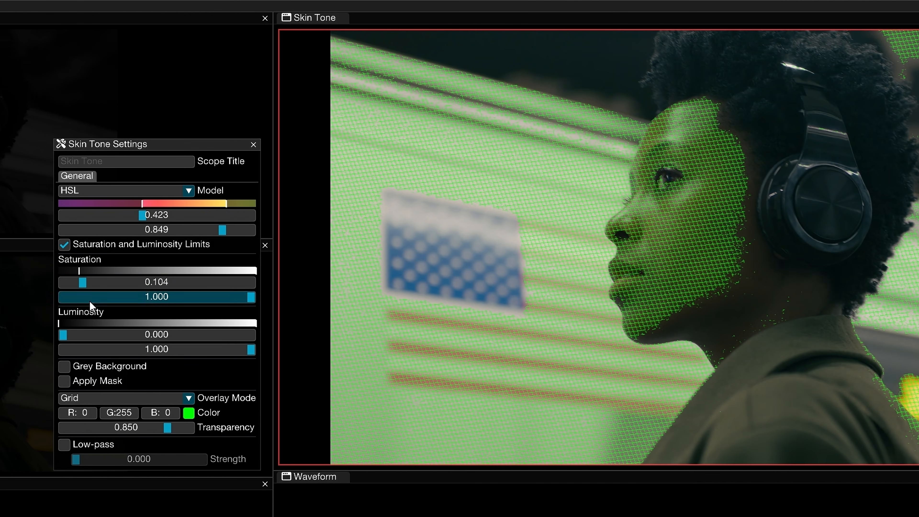
drag(249, 349, 191, 354)
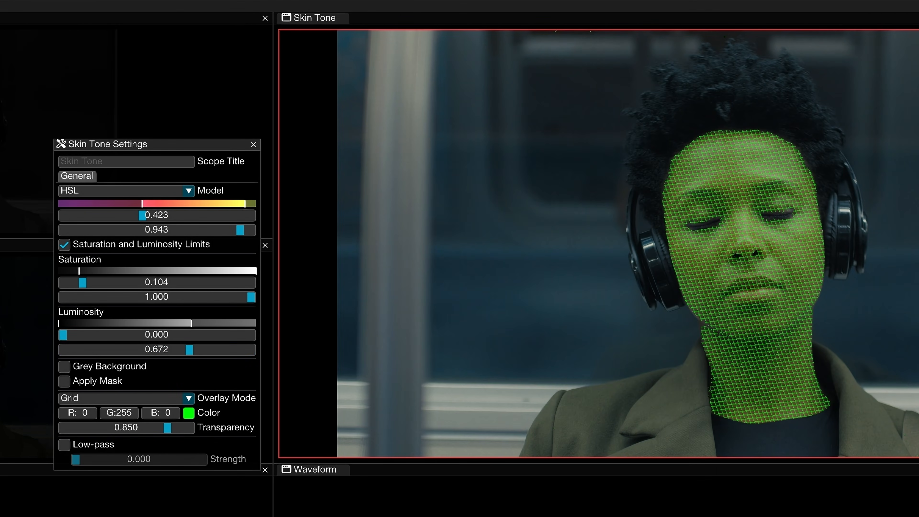
Preview Grey Background and turn it off again, enable Apply Mask, and close the Skin Tone settings
click(135, 365)
click(146, 366)
click(119, 380)
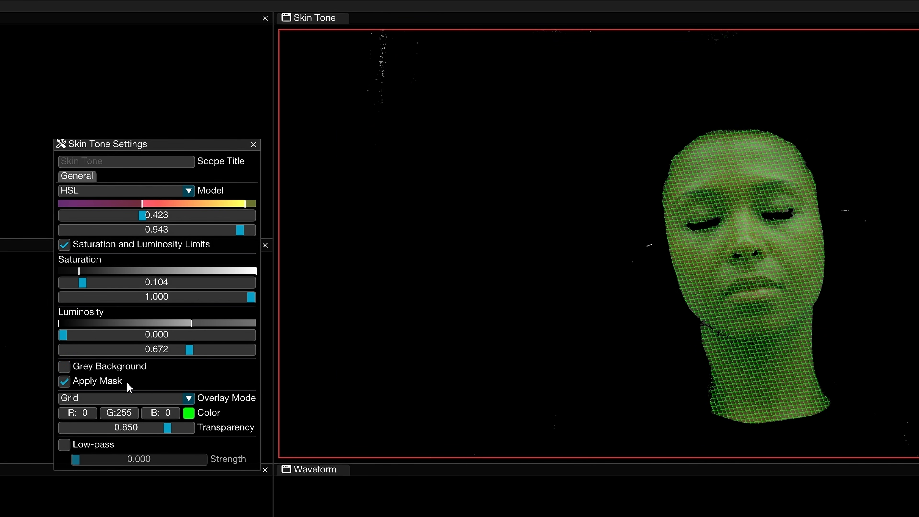
click(253, 145)
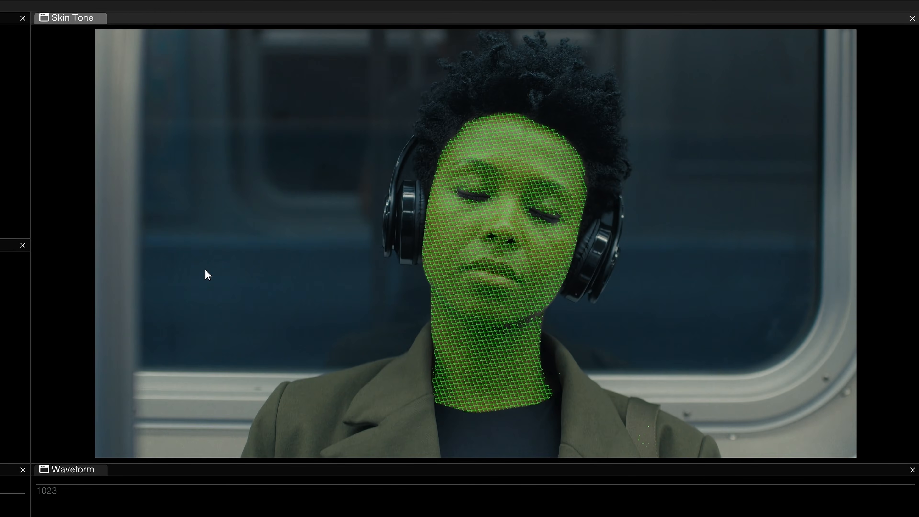
Toggle Apply Mask directly on the Skin Tone scope without opening its settings
right_click(206, 272)
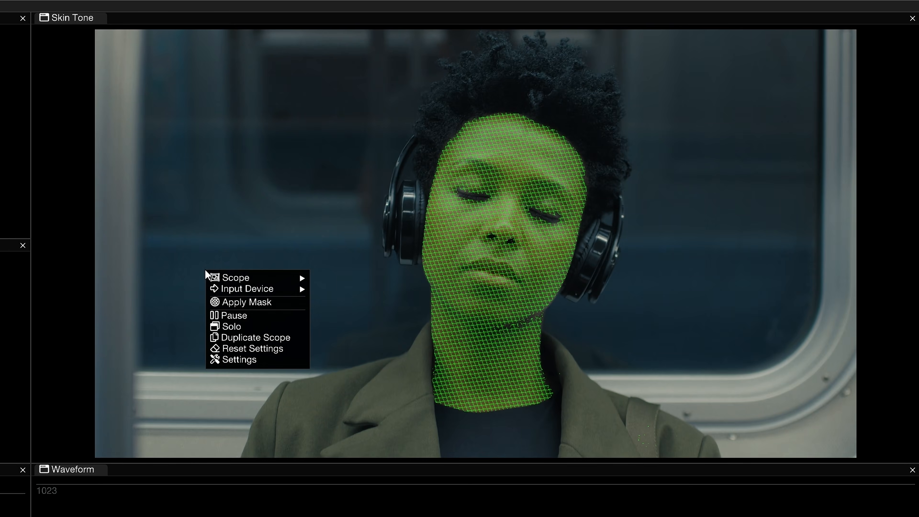
click(266, 308)
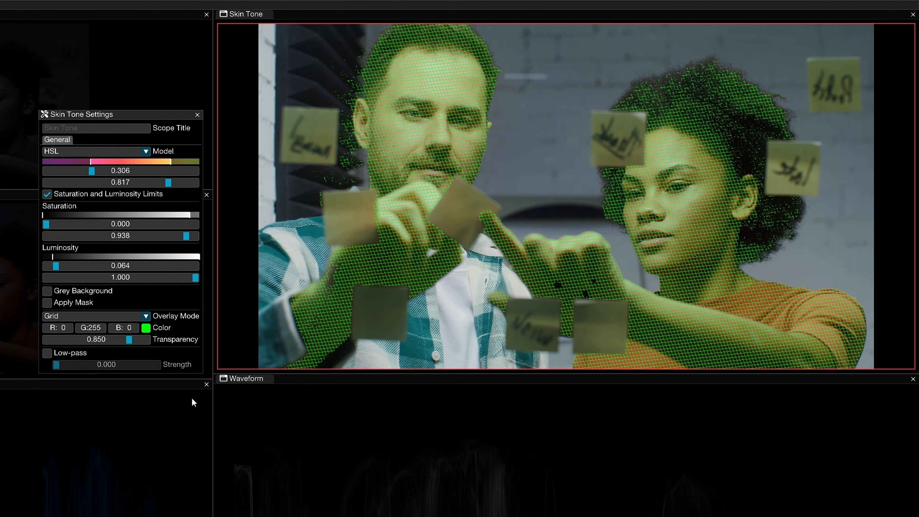
Keep the Grid overlay mode, change its color to yellow (#E1FF00) and adjust the overlay transparency
click(146, 317)
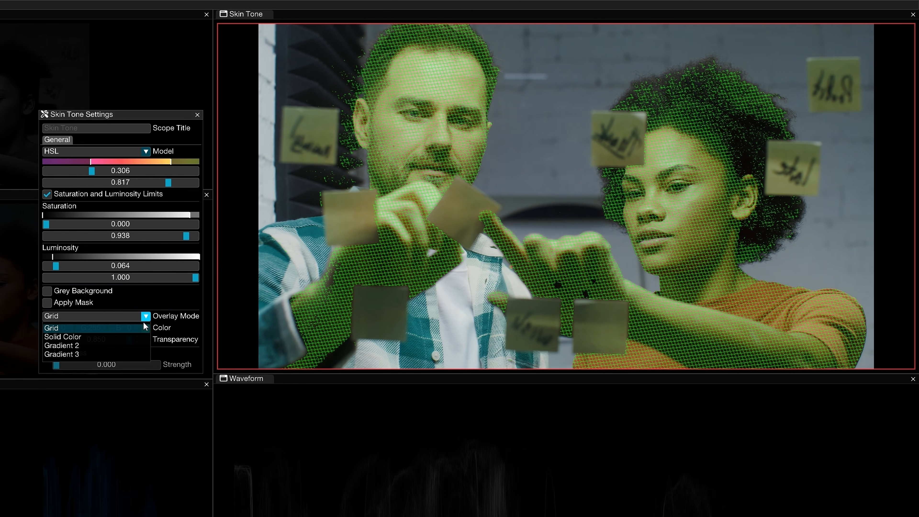
click(133, 327)
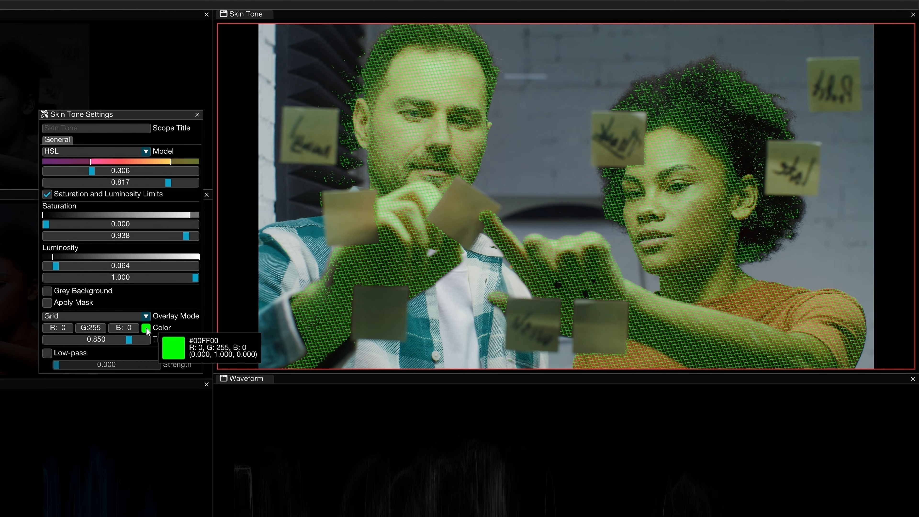
click(146, 328)
mouse_move(255, 379)
mouse_down()
mouse_move(256, 351)
mouse_move(256, 370)
mouse_up()
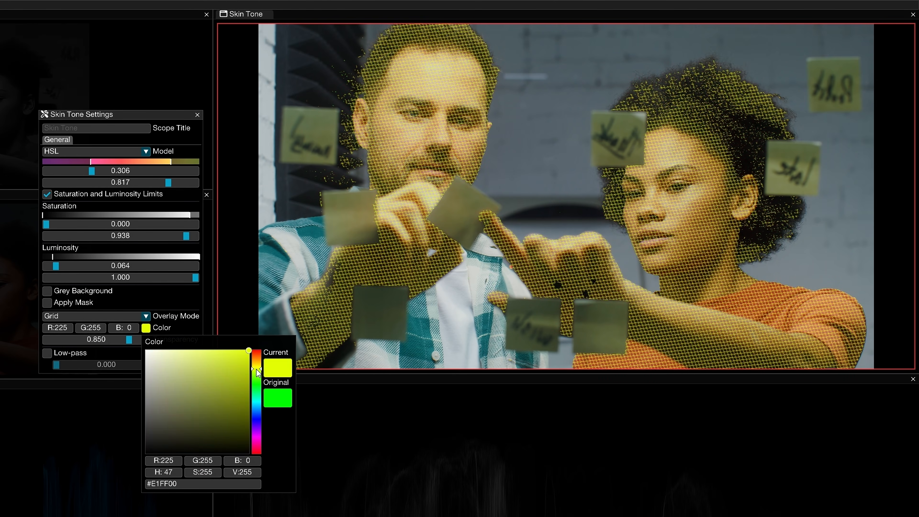
click(195, 327)
drag(115, 338, 167, 336)
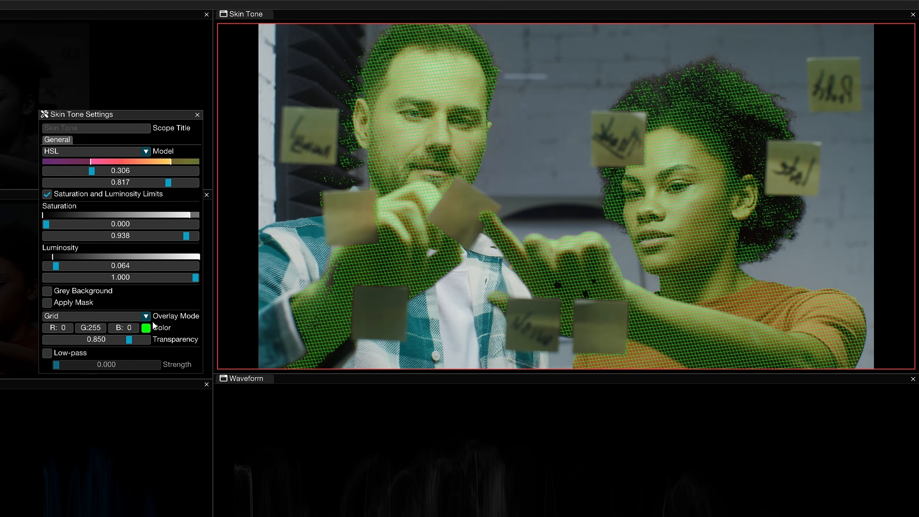
Preview the Solid Color overlay, switch the overlay mode to Gradient 2 and set the lower hue limit to 0.309
click(144, 316)
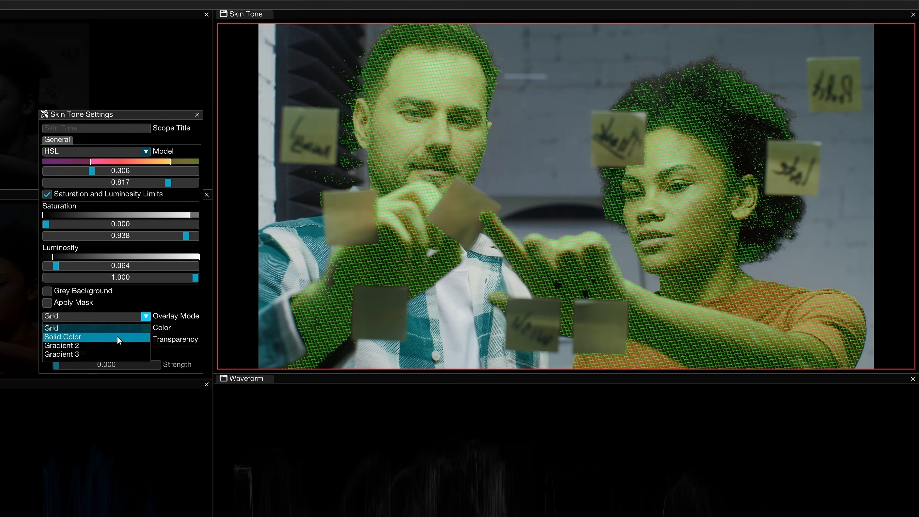
click(116, 336)
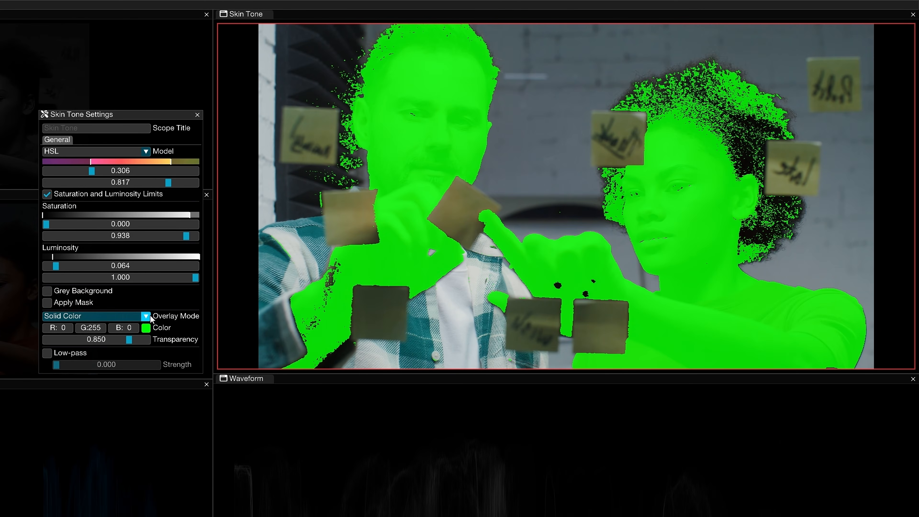
click(145, 315)
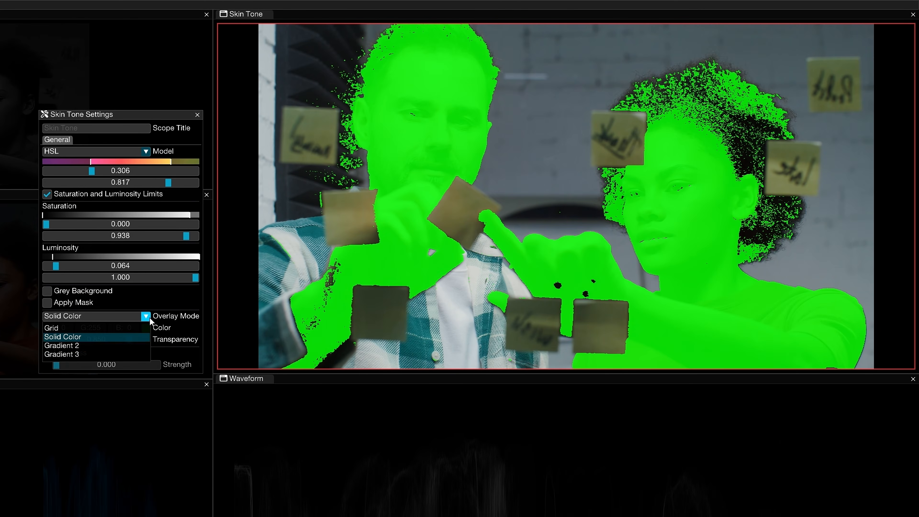
click(132, 345)
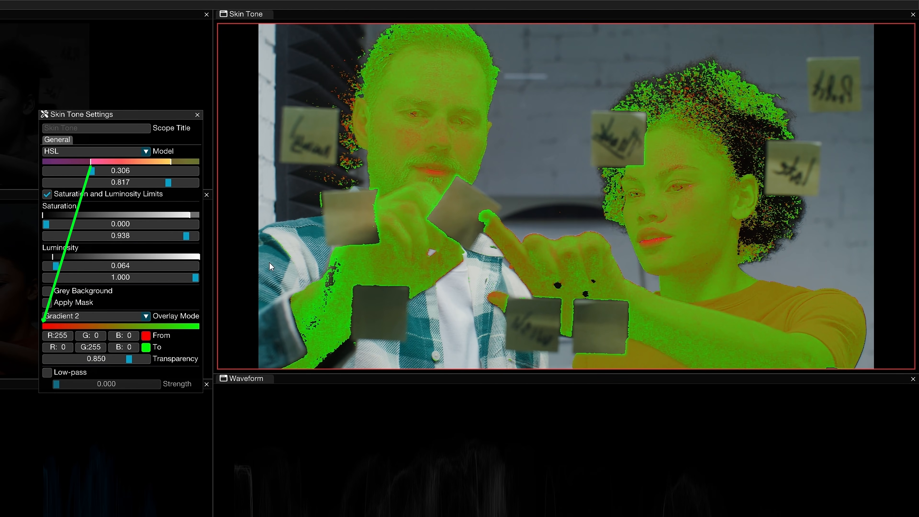
mouse_move(93, 172)
mouse_down()
mouse_move(78, 175)
mouse_move(93, 176)
mouse_up()
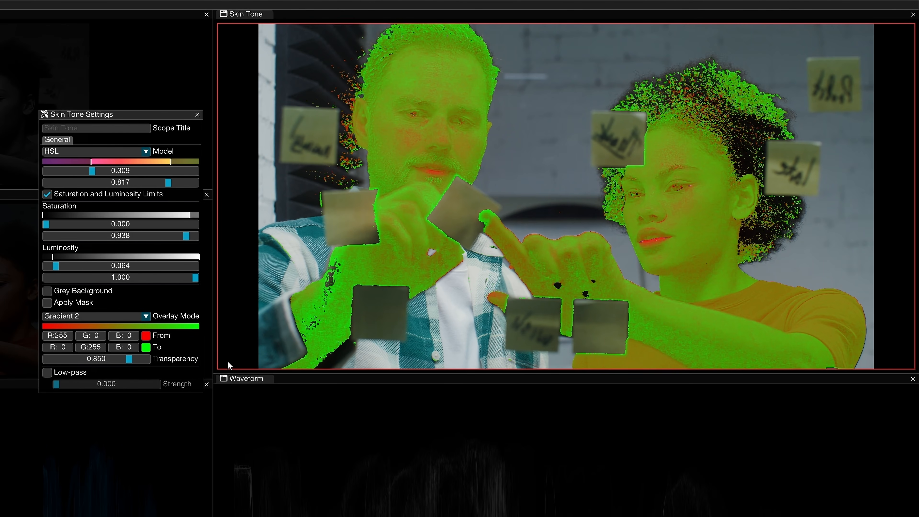
Set the overlay mode to Gradient 3, enable the Low-pass filter and adjust its strength
click(146, 316)
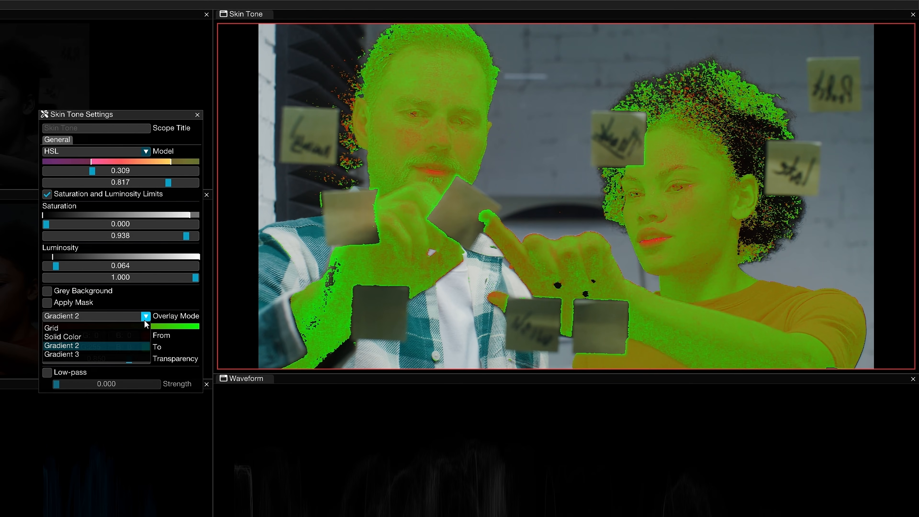
click(122, 353)
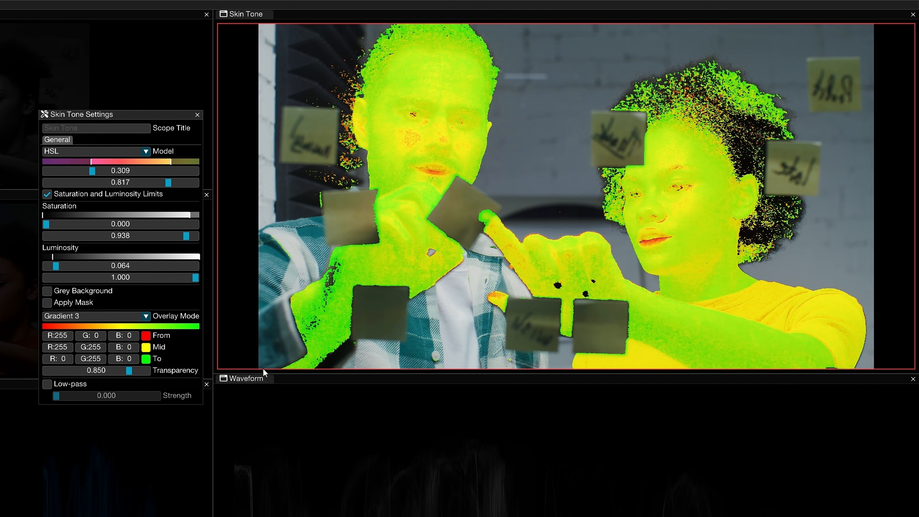
click(48, 384)
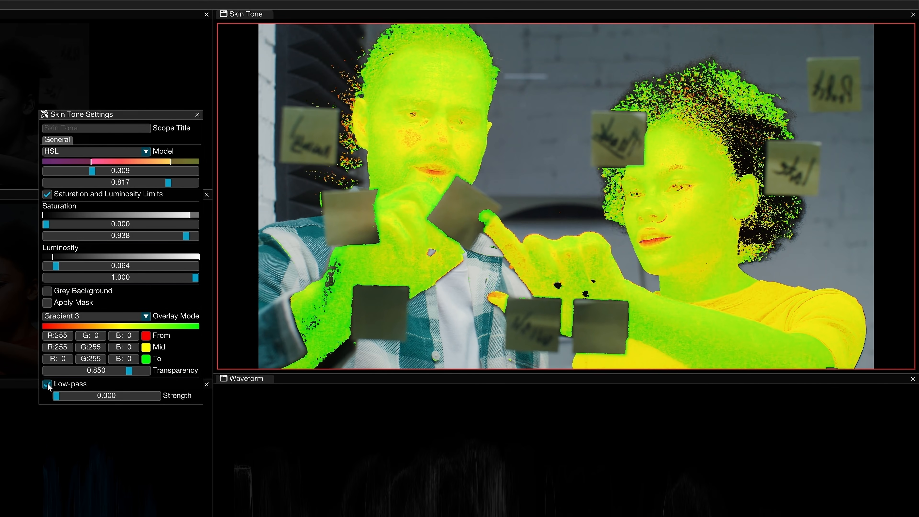
drag(56, 396, 179, 396)
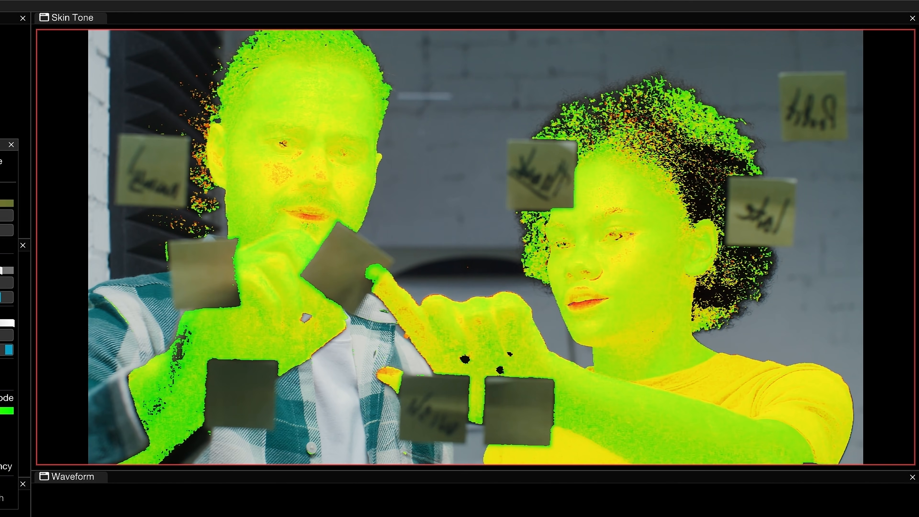
Reset all settings of the Skin Tone scope to their defaults
right_click(473, 275)
mouse_move(479, 280)
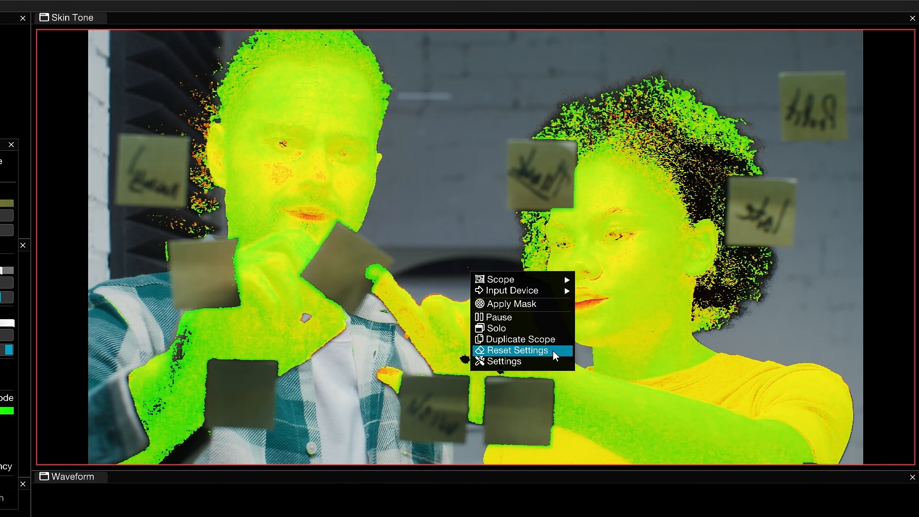
click(517, 350)
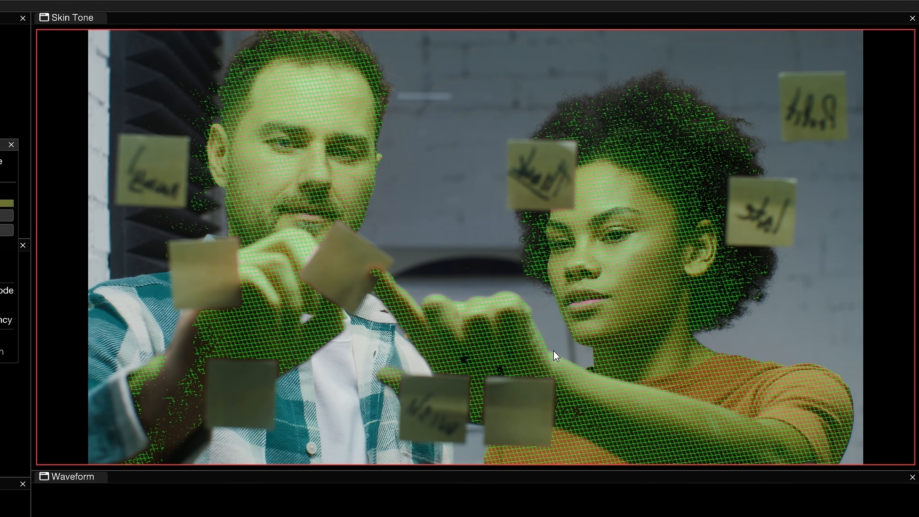